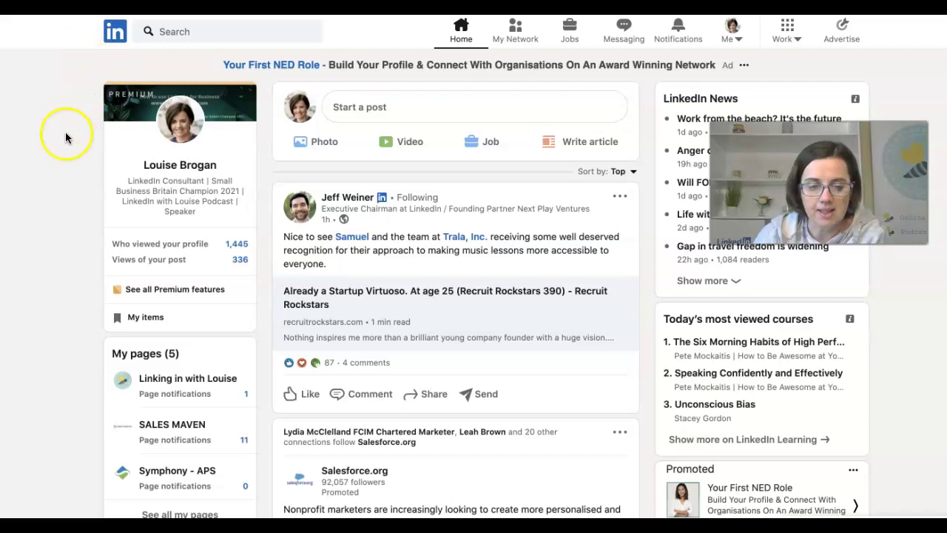
- Go to your own LinkedIn profile through the Me menu's View Profile
{"action": "left_click", "coordinate": [728, 34]}
{"action": "left_click", "coordinate": [664, 142]}
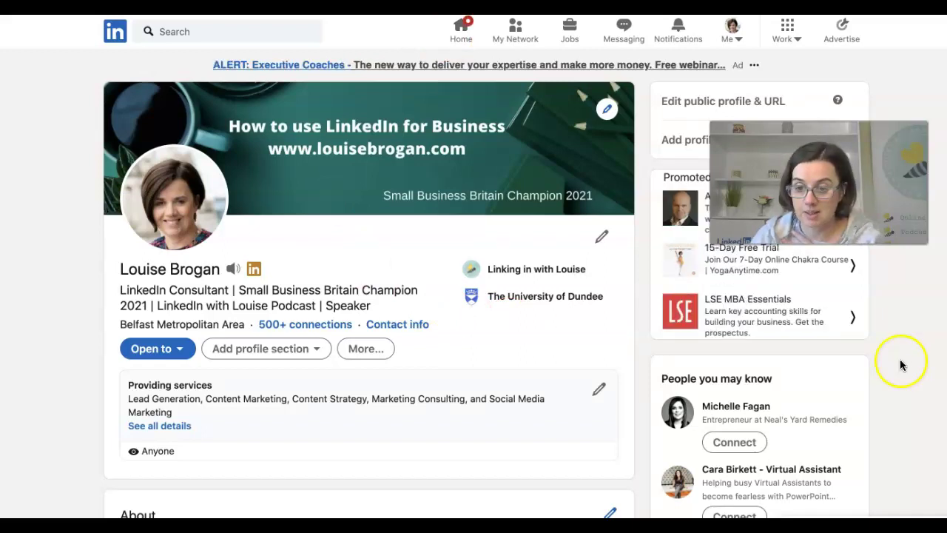
- Open a People you may know member's profile and briefly highlight their connection count
{"action": "left_click", "coordinate": [736, 407]}
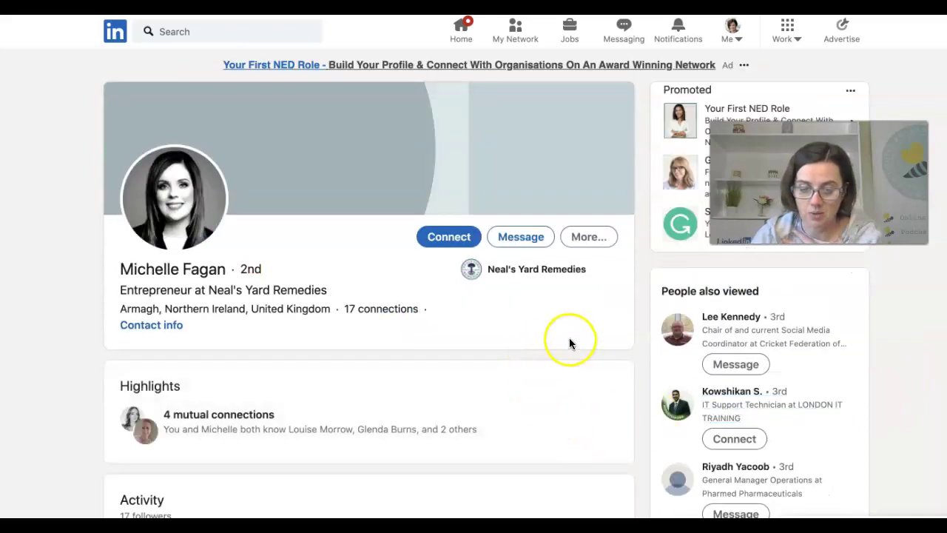
{"action": "mouse_move", "coordinate": [173, 185]}
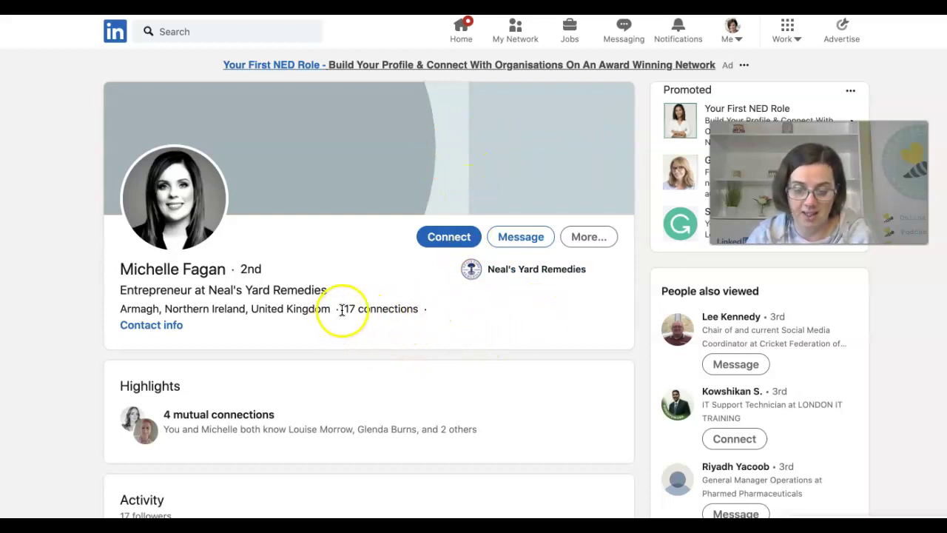
{"action": "left_click_drag", "start_coordinate": [342, 309], "coordinate": [435, 308]}
{"action": "left_click", "coordinate": [89, 275]}
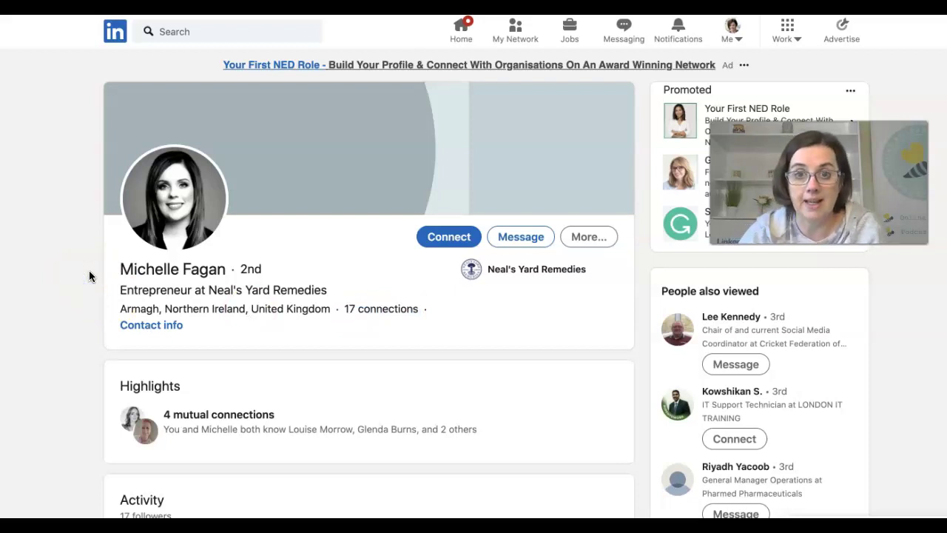
- Return to your profile, open the banner's Background photo editor, and close it unchanged
{"action": "left_click", "coordinate": [727, 35]}
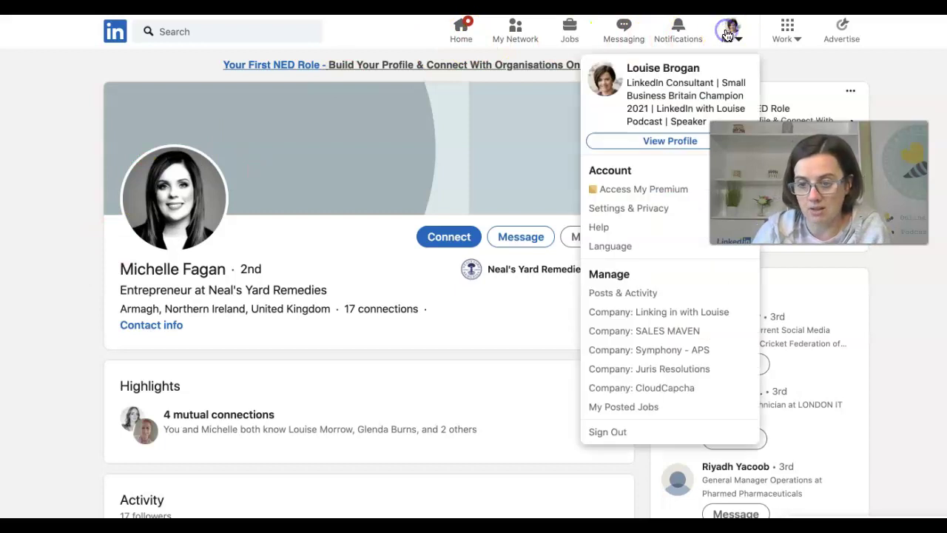
{"action": "left_click", "coordinate": [654, 139]}
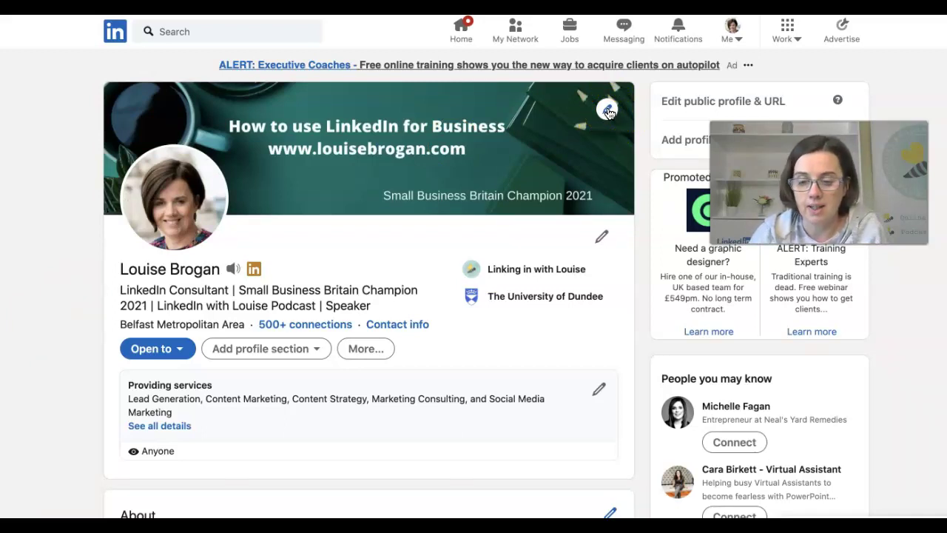
{"action": "left_click", "coordinate": [607, 111]}
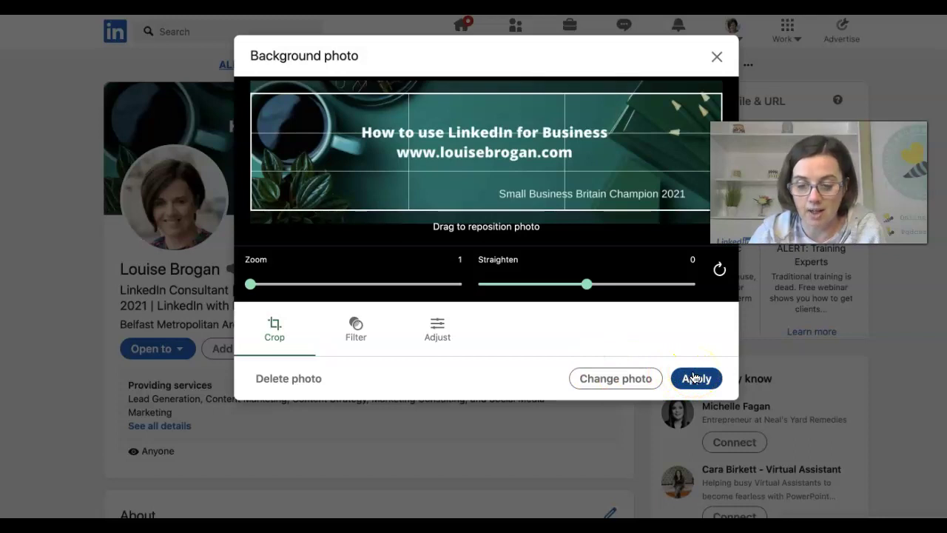
{"action": "left_click", "coordinate": [716, 57]}
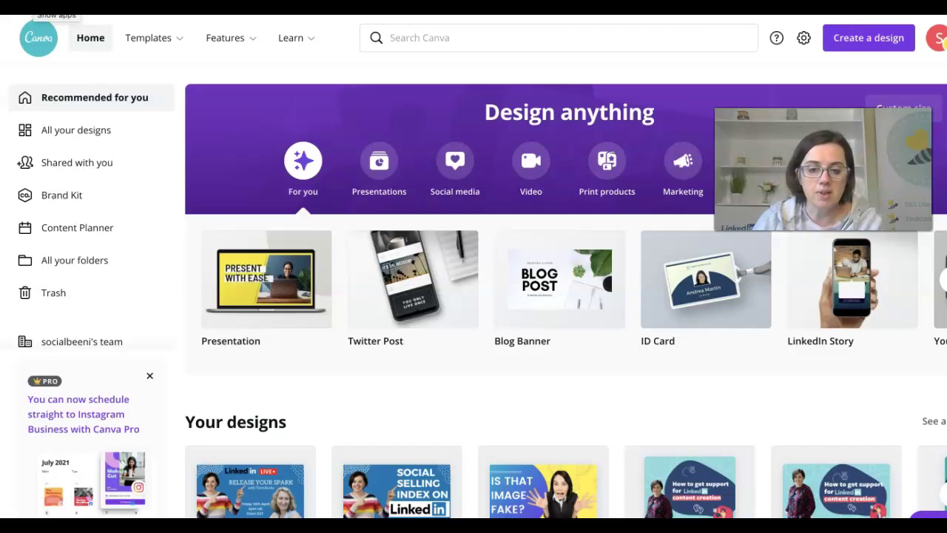
- Search Canva for 'linkedin' and choose the LinkedIn Banner design type
{"action": "left_click", "coordinate": [432, 36]}
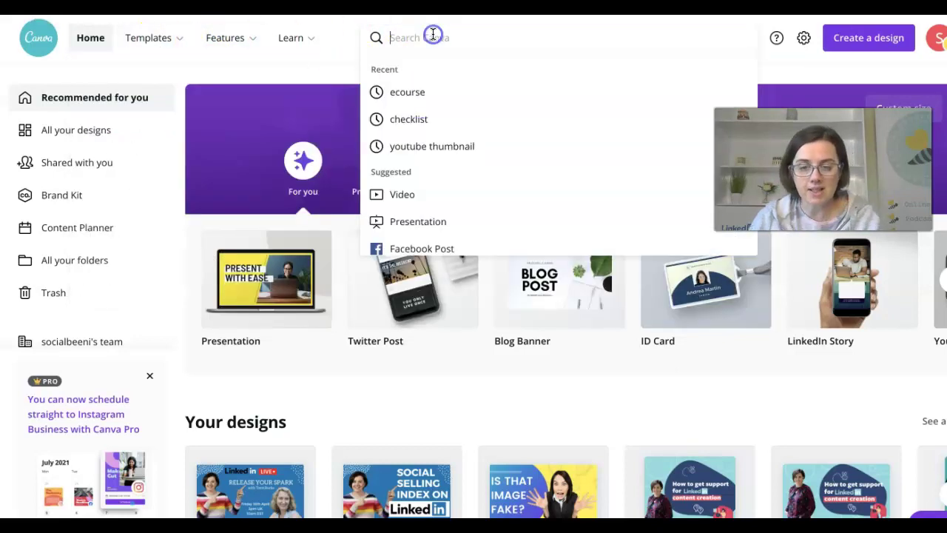
{"action": "type", "text": "linkedin"}
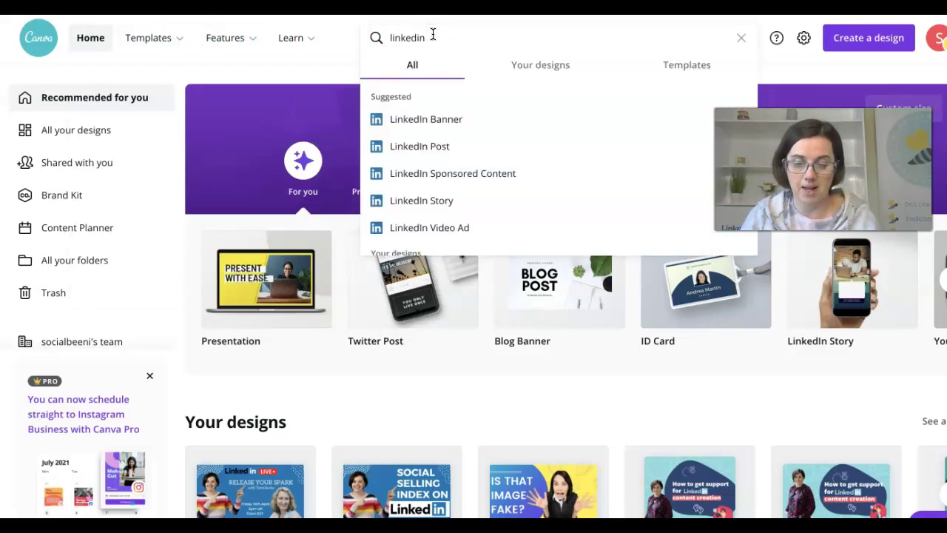
{"action": "left_click", "coordinate": [413, 122]}
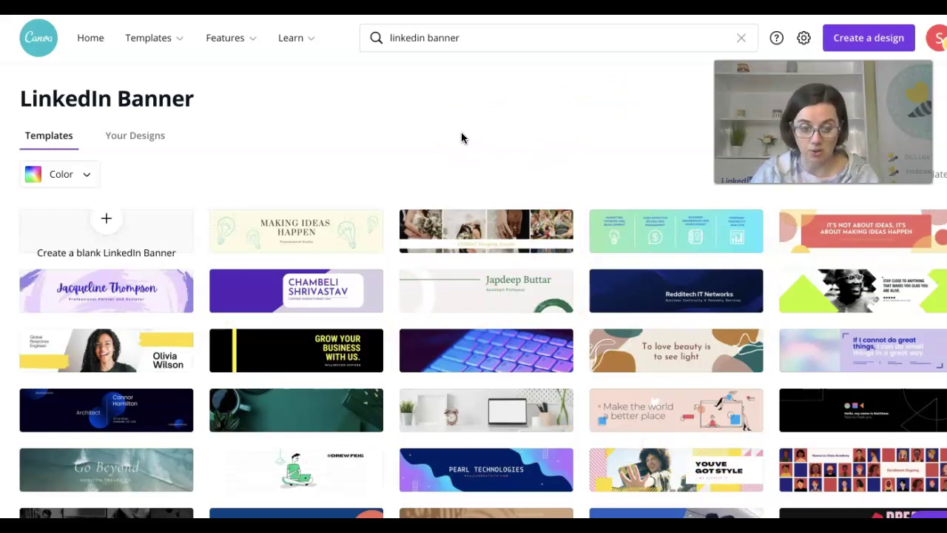
- Try filtering banner templates by teal colour, then clear the colour filter
{"action": "left_click", "coordinate": [68, 176]}
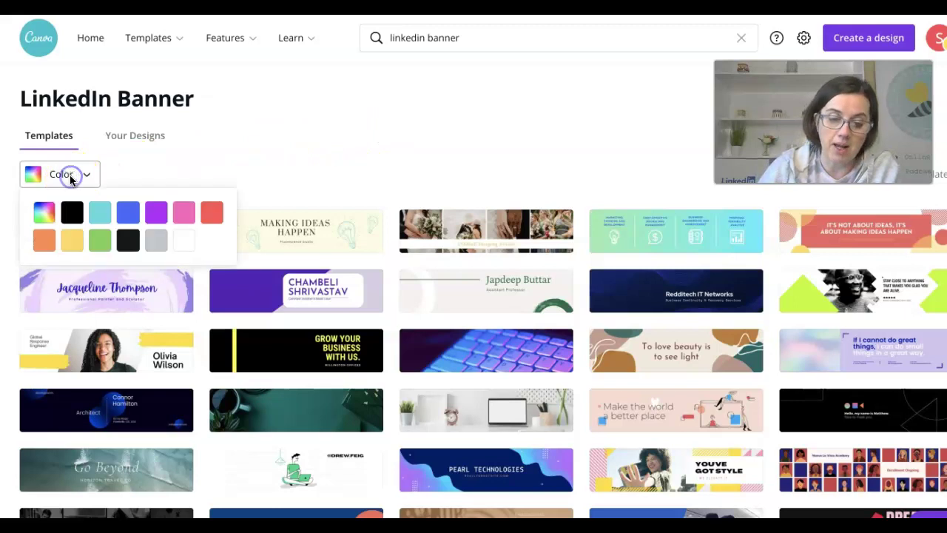
{"action": "left_click", "coordinate": [99, 213]}
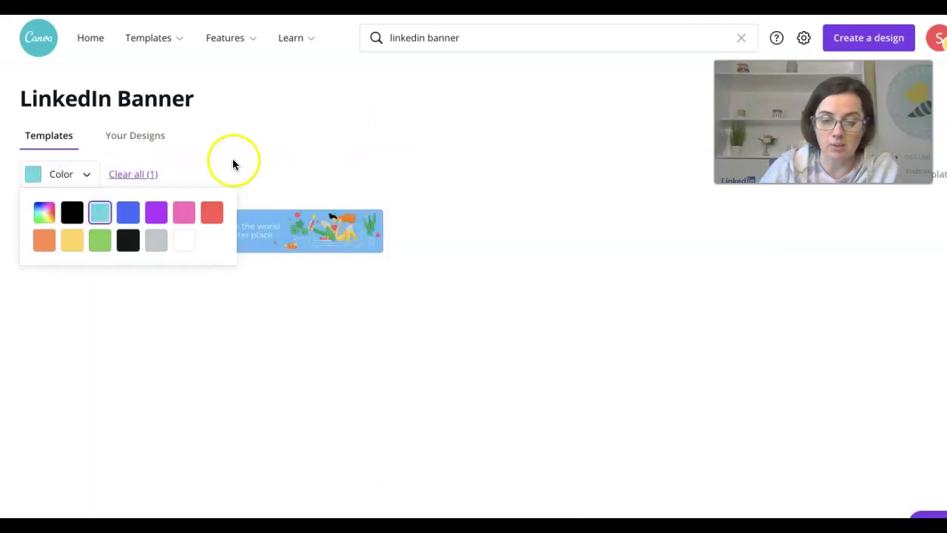
{"action": "left_click", "coordinate": [470, 135]}
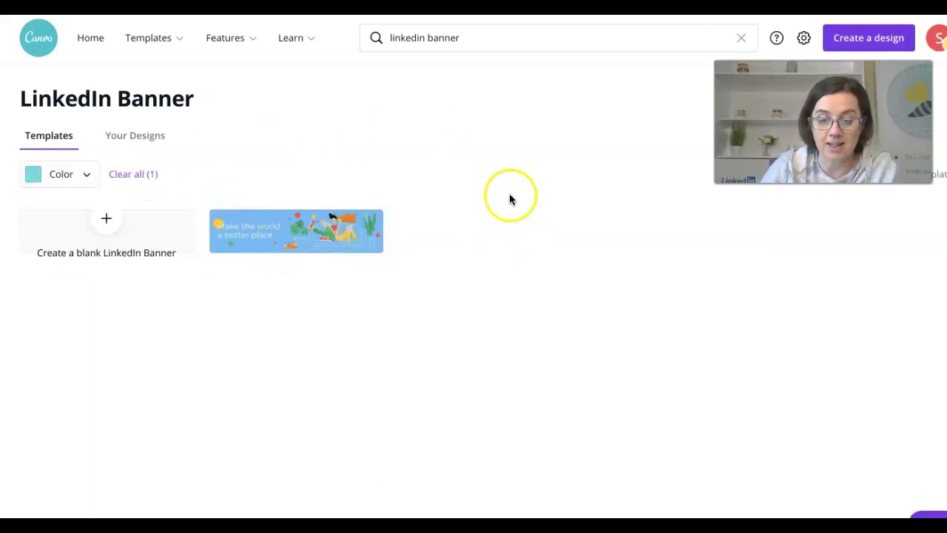
{"action": "left_click", "coordinate": [125, 175]}
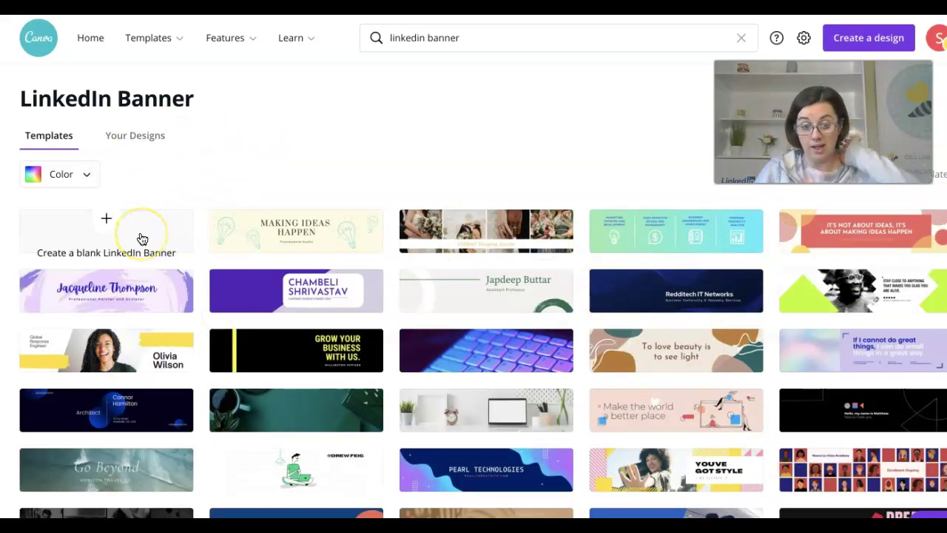
- Open the blue Darby and Shire flat-lay LinkedIn banner template for editing
{"action": "scroll", "coordinate": [437, 156], "scroll_direction": "down", "scroll_amount": 3}
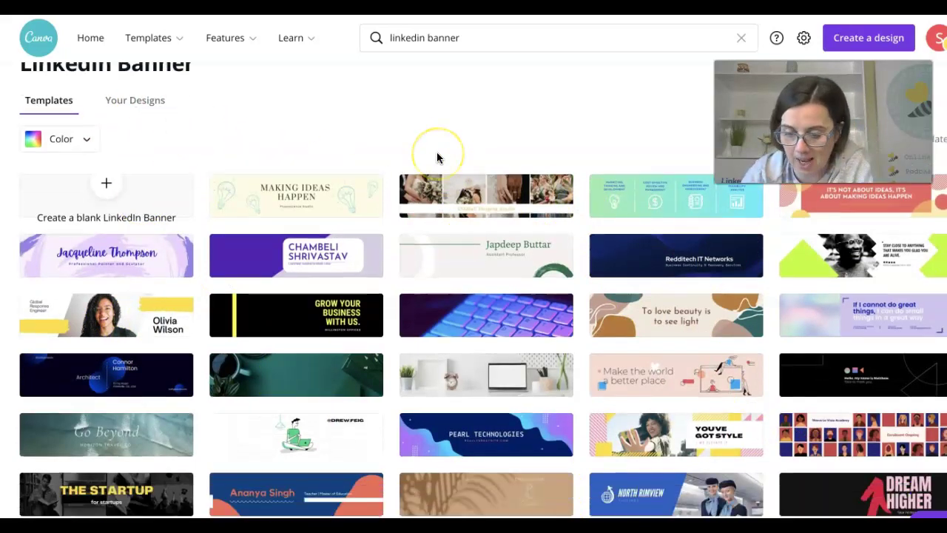
{"action": "scroll", "coordinate": [436, 157], "scroll_direction": "down", "scroll_amount": 2}
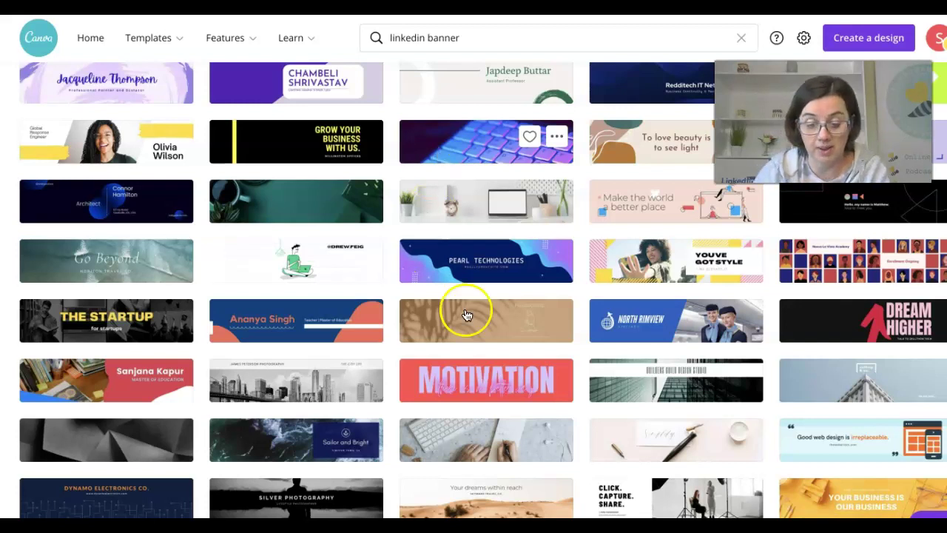
{"action": "scroll", "coordinate": [492, 423], "scroll_direction": "down", "scroll_amount": 2}
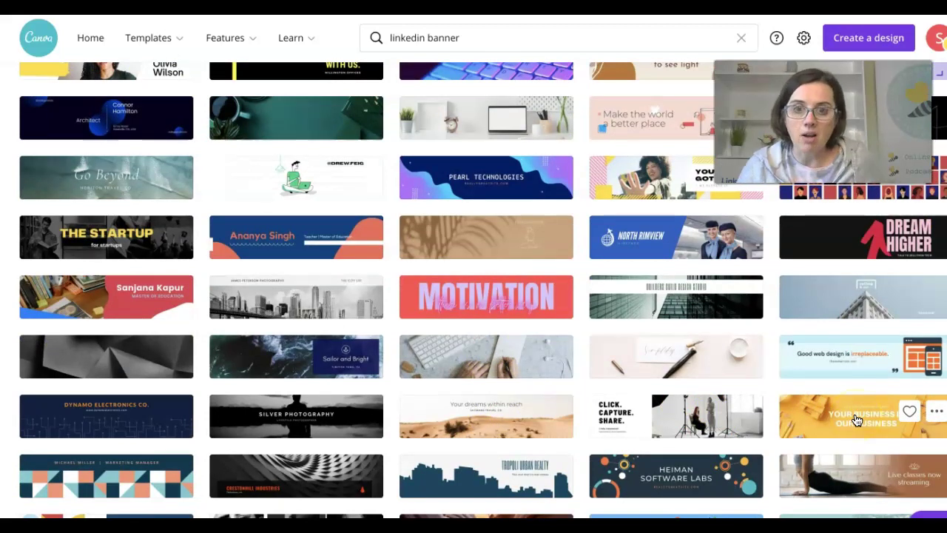
{"action": "scroll", "coordinate": [856, 420], "scroll_direction": "down", "scroll_amount": 3}
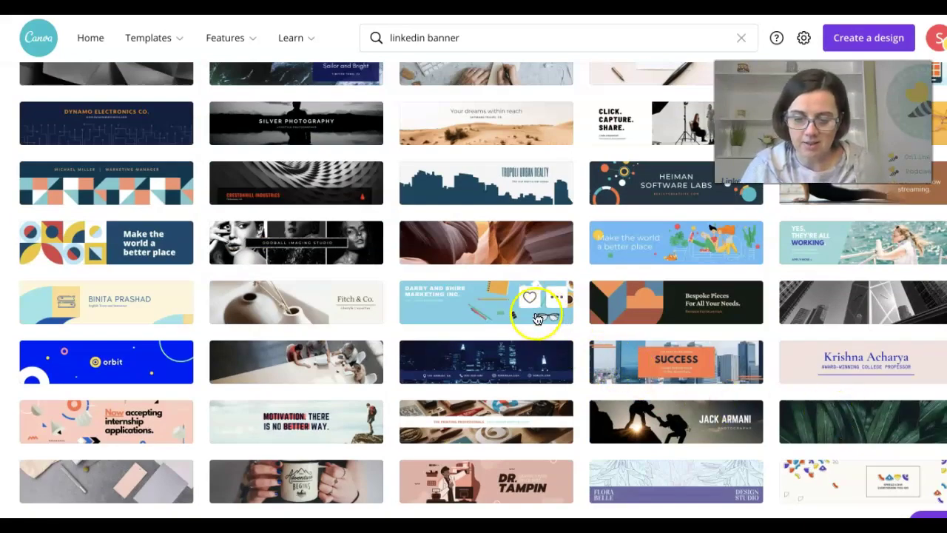
{"action": "left_click", "coordinate": [470, 309]}
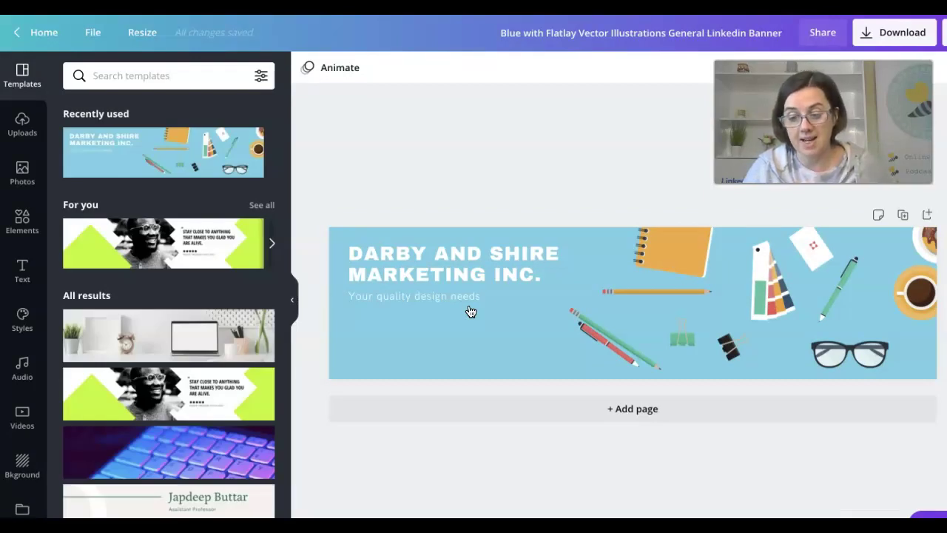
- Replace the DARBY AND SHIRE heading with the owner's business name
{"action": "left_click", "coordinate": [482, 268]}
{"action": "left_click", "coordinate": [484, 269]}
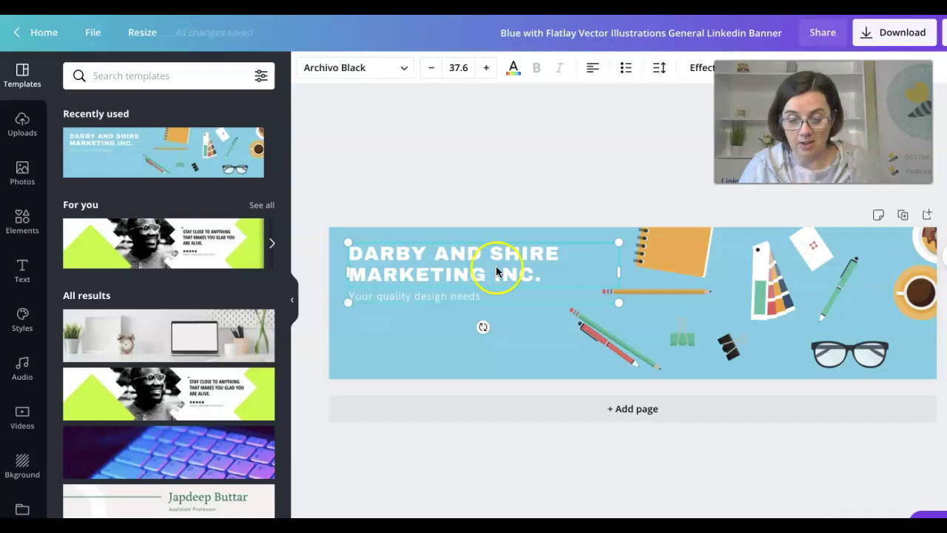
{"action": "left_click", "coordinate": [543, 273]}
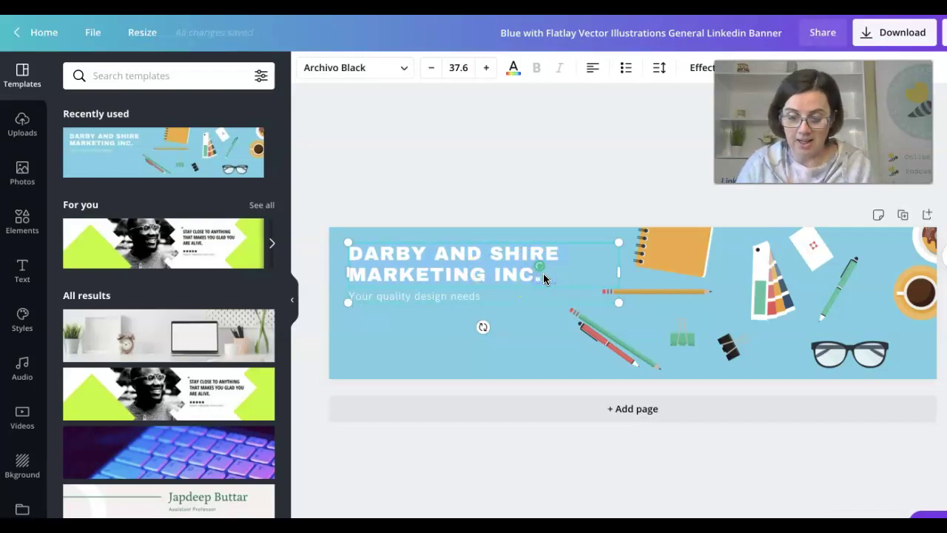
{"action": "key", "text": "BackSpace"}
{"action": "type", "text": "SAMP"}
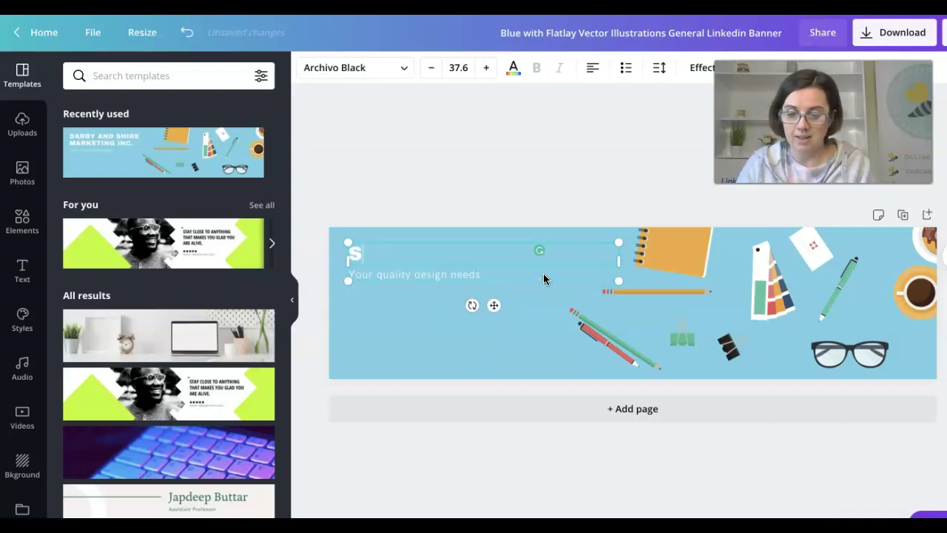
{"action": "key", "text": "BackSpace"}
{"action": "key", "text": "BackSpace"}
{"action": "key", "text": "BackSpace"}
{"action": "key", "text": "BackSpace"}
{"action": "type", "text": "LOUISE BROGAN"}
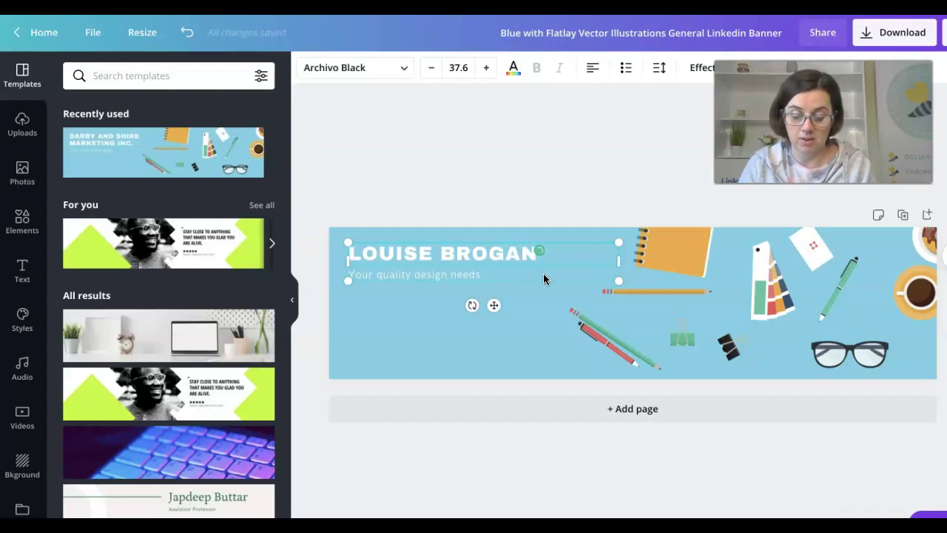
{"action": "type", "text": " LTD"}
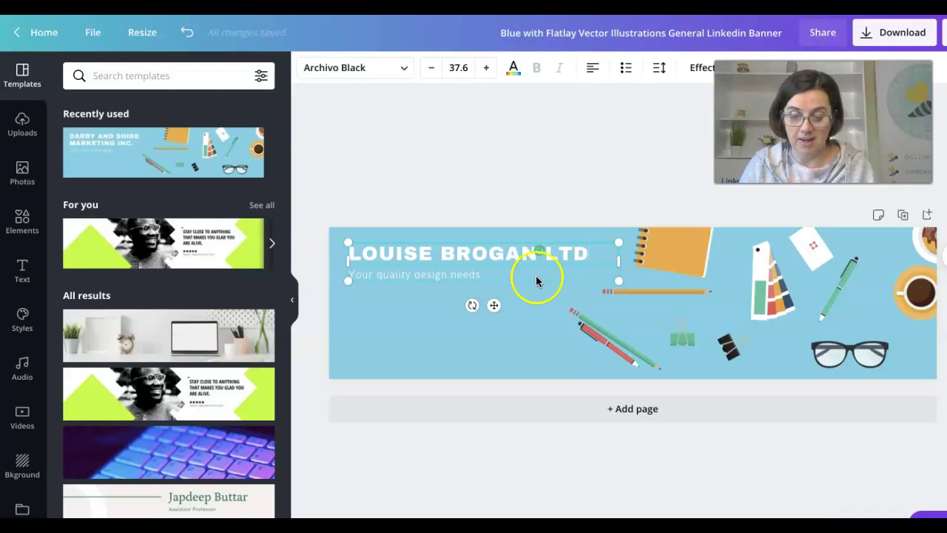
- Change the subheading to 'Linkedin with' followed by the owner's first name
{"action": "left_click", "coordinate": [480, 287]}
{"action": "key", "text": "ctrl+a"}
{"action": "key", "text": "BackSpace"}
{"action": "type", "text": "Linkedin with"}
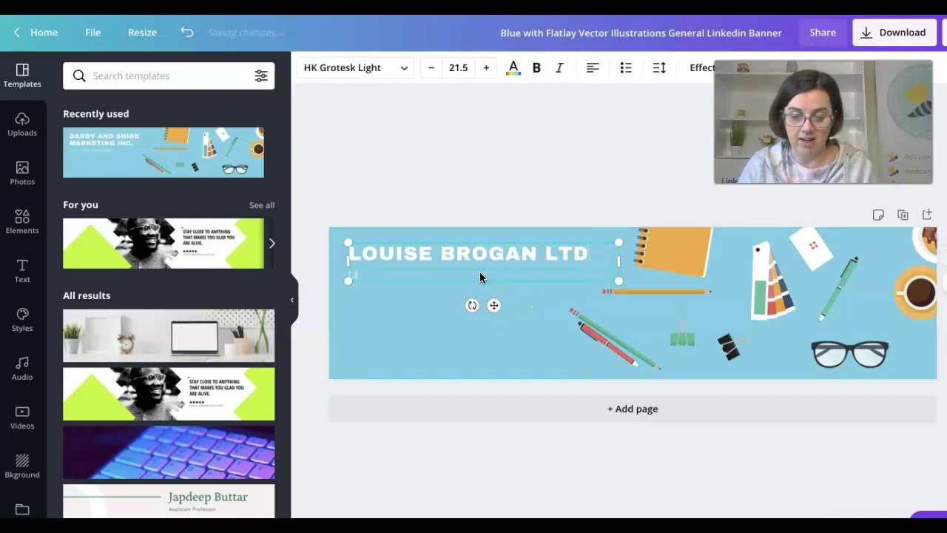
{"action": "type", "text": " Louise"}
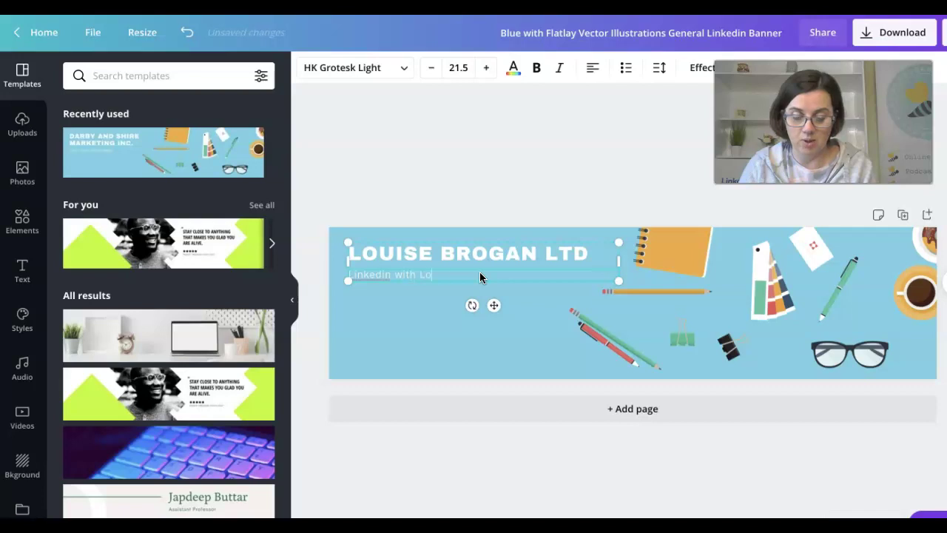
{"action": "left_click", "coordinate": [575, 168]}
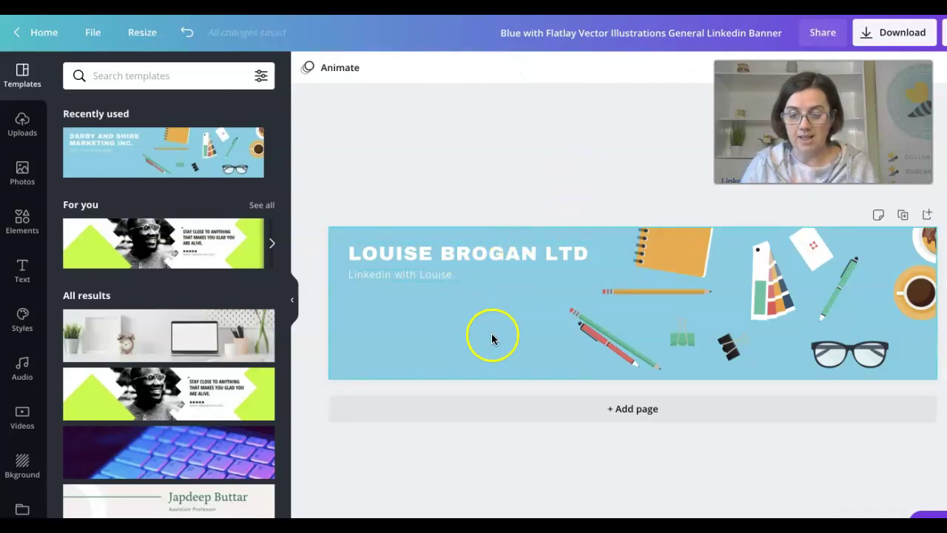
- Delete the flatlay illustration group, then undo to restore it
{"action": "left_click", "coordinate": [819, 277]}
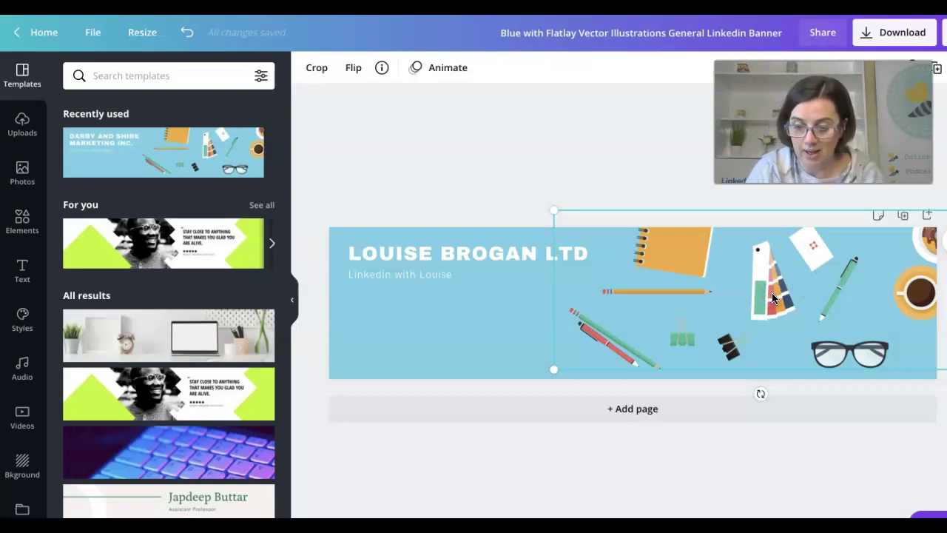
{"action": "key", "text": "Delete"}
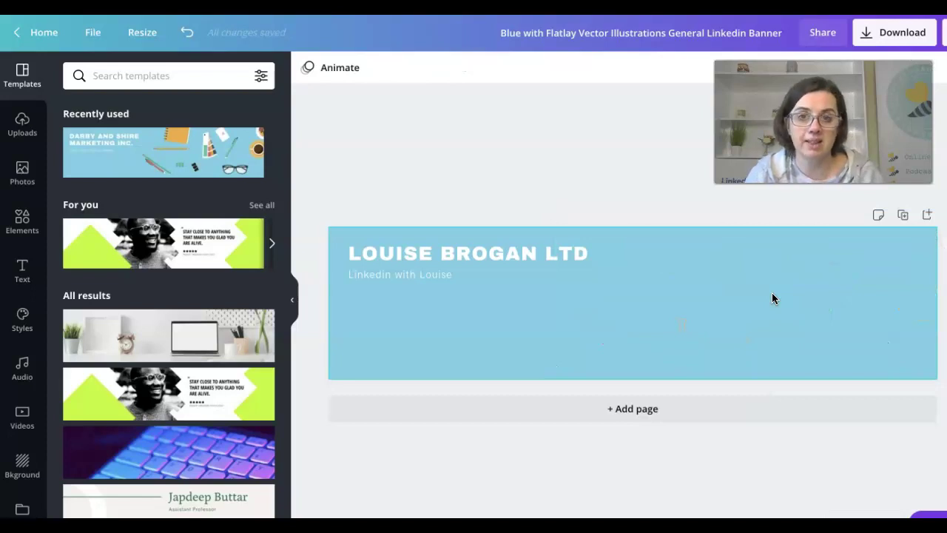
{"action": "left_click", "coordinate": [187, 35]}
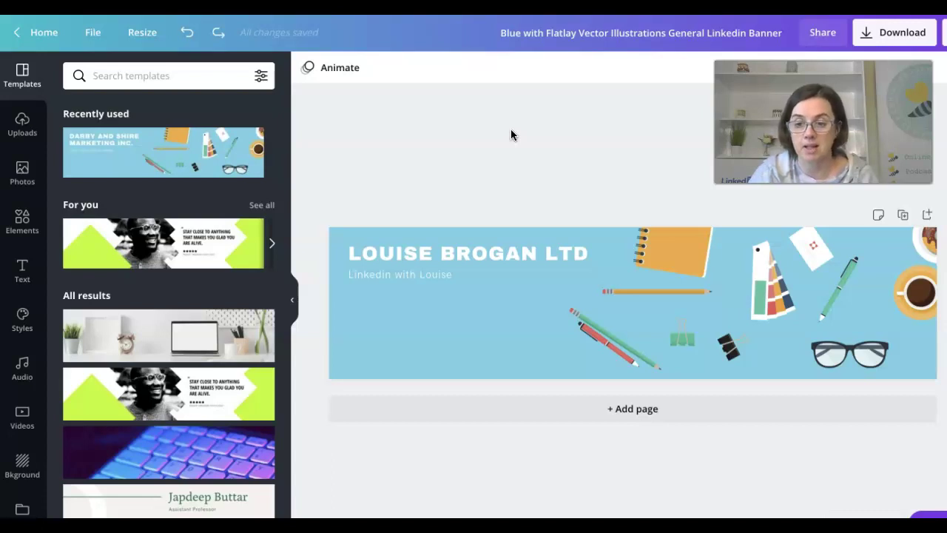
- Download the banner as a PNG and save it to the computer
{"action": "left_click", "coordinate": [888, 33]}
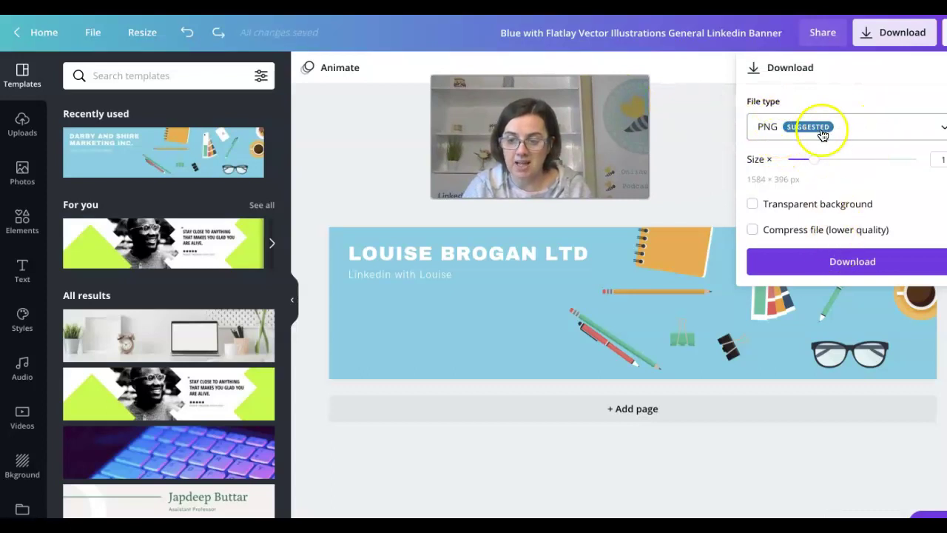
{"action": "left_click", "coordinate": [817, 262]}
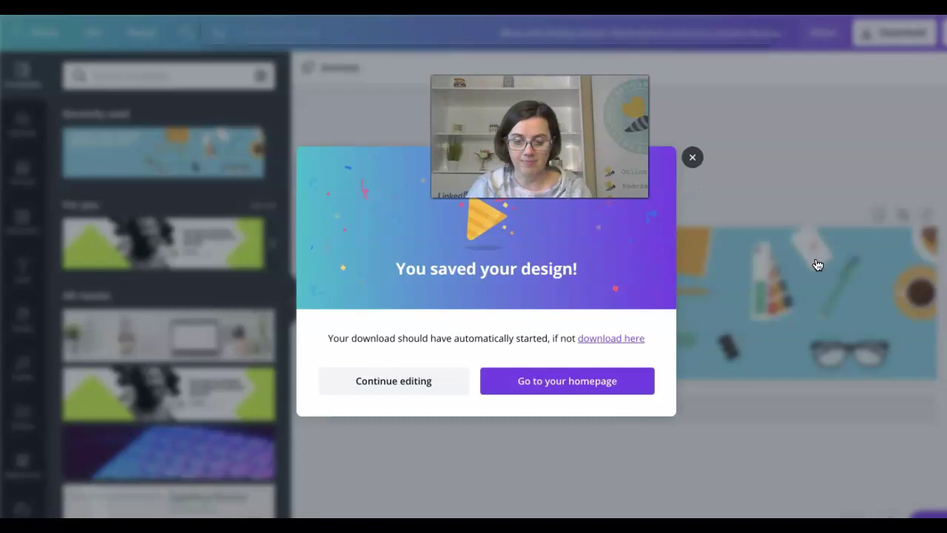
{"action": "left_click", "coordinate": [737, 227]}
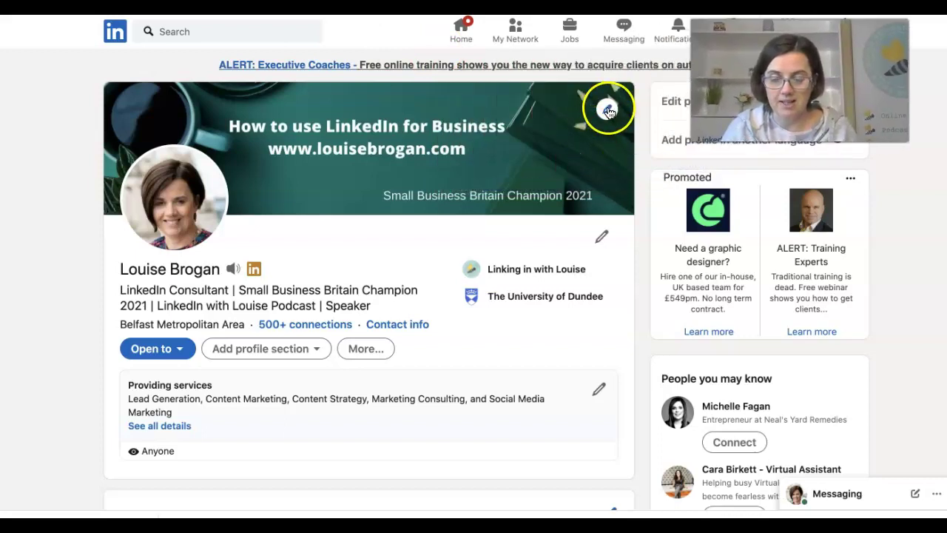
- Replace the LinkedIn background photo with the downloaded Canva banner PNG
{"action": "left_click", "coordinate": [607, 111]}
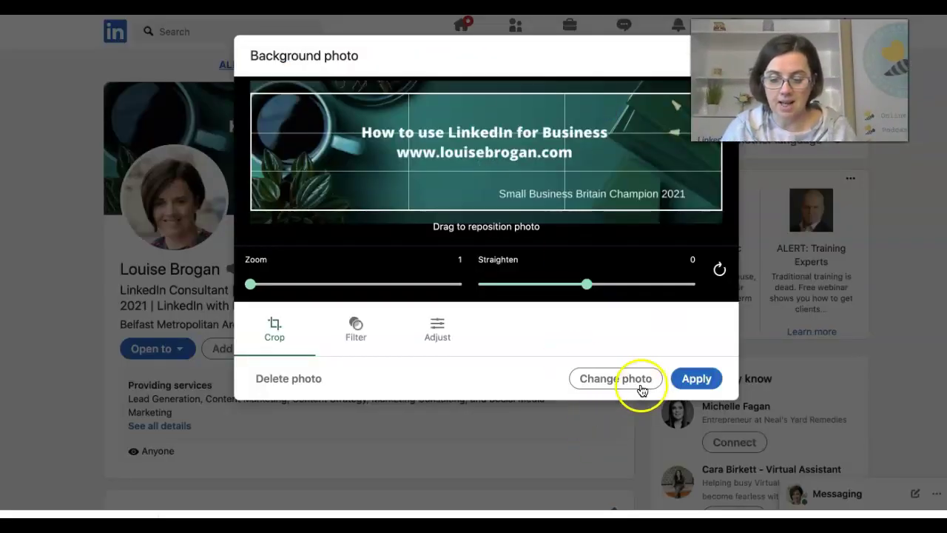
{"action": "left_click", "coordinate": [625, 378]}
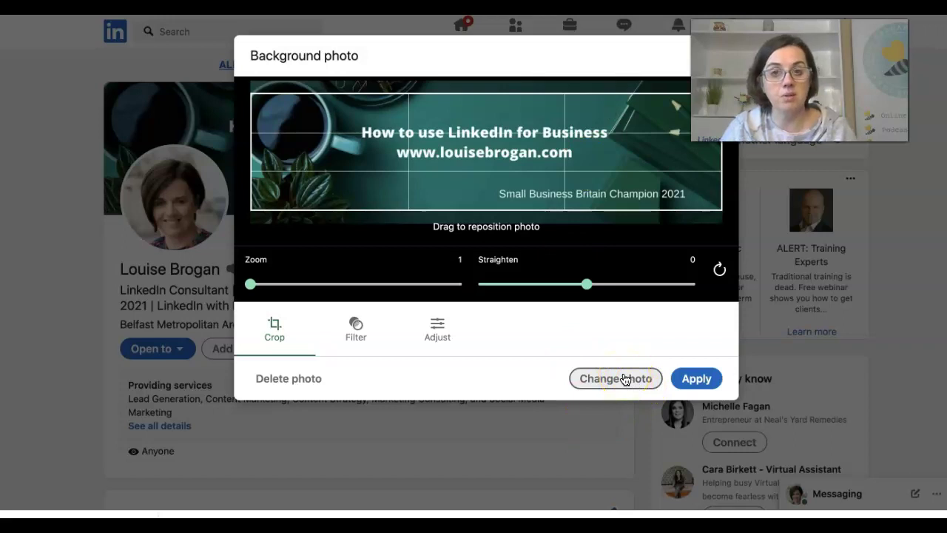
{"action": "left_click", "coordinate": [625, 378]}
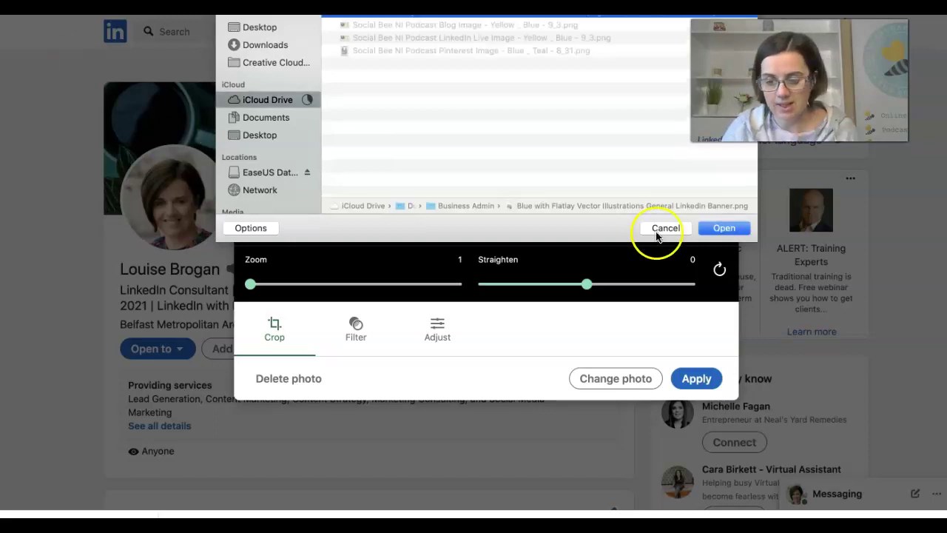
{"action": "left_click", "coordinate": [721, 229]}
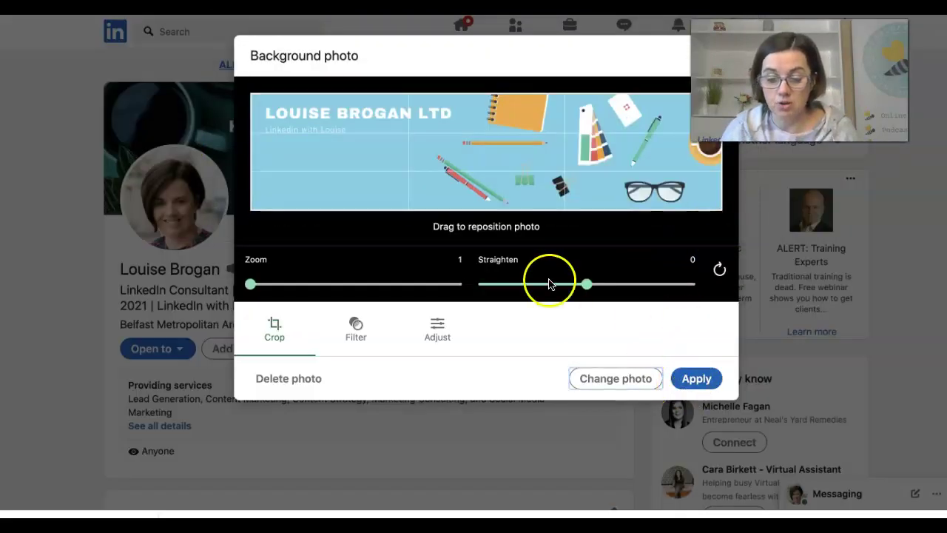
- Set the banner to zoom 1.3 and straighten 0, with the full heading inside the crop
{"action": "left_click_drag", "start_coordinate": [254, 285], "coordinate": [290, 287]}
{"action": "left_click_drag", "start_coordinate": [350, 170], "coordinate": [469, 205]}
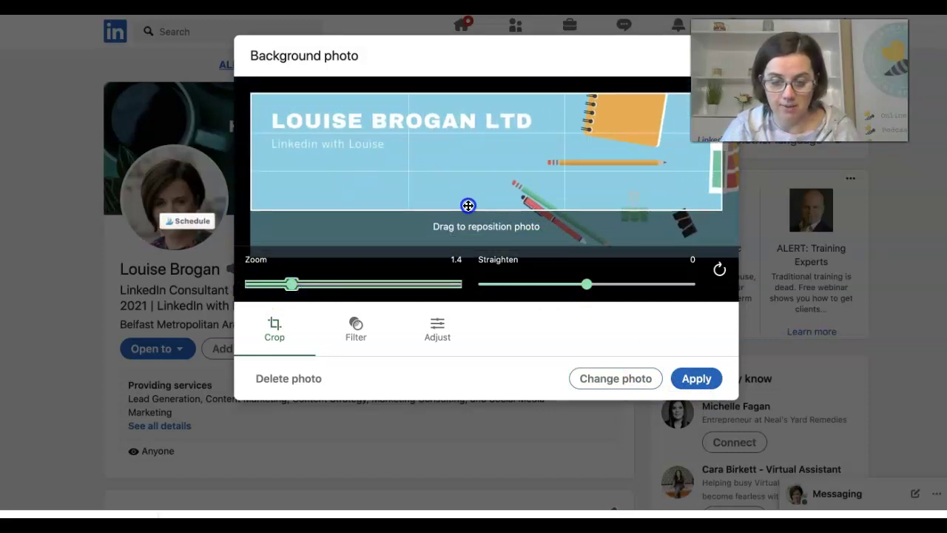
{"action": "left_click", "coordinate": [586, 284]}
{"action": "mouse_move", "coordinate": [598, 289]}
{"action": "left_mouse_down"}
{"action": "mouse_move", "coordinate": [622, 287]}
{"action": "mouse_move", "coordinate": [587, 291]}
{"action": "left_mouse_up"}
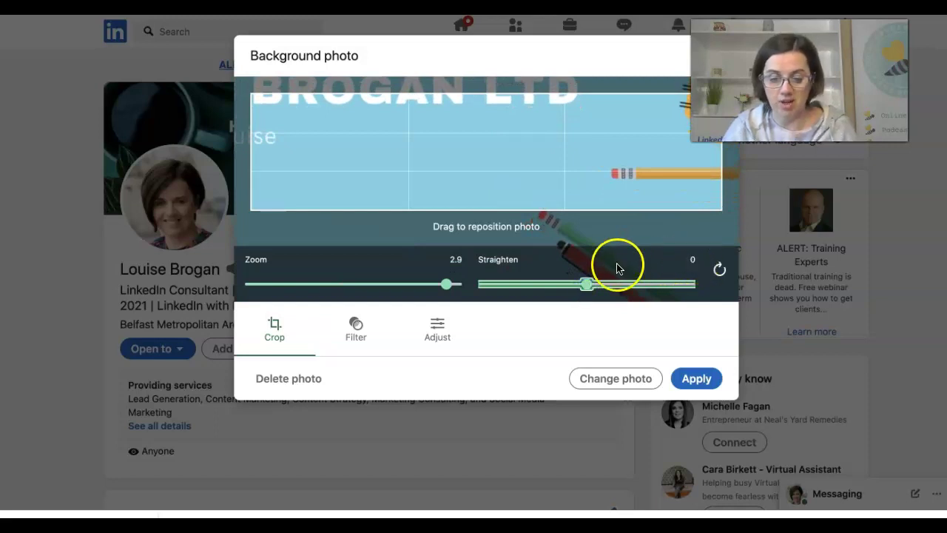
{"action": "left_click_drag", "start_coordinate": [448, 285], "coordinate": [282, 298]}
- Preview the Studio filter on the banner, then revert to Original
{"action": "left_click", "coordinate": [360, 337]}
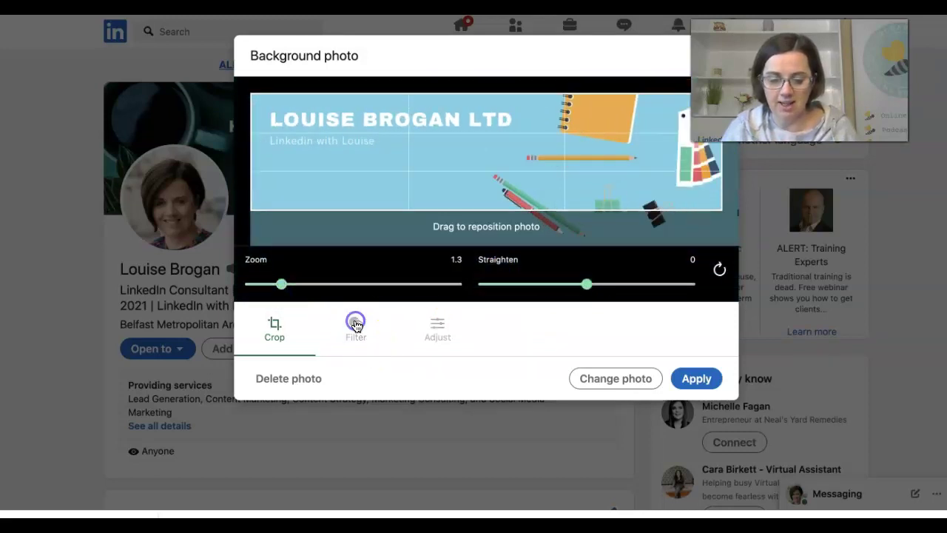
{"action": "left_click", "coordinate": [489, 267]}
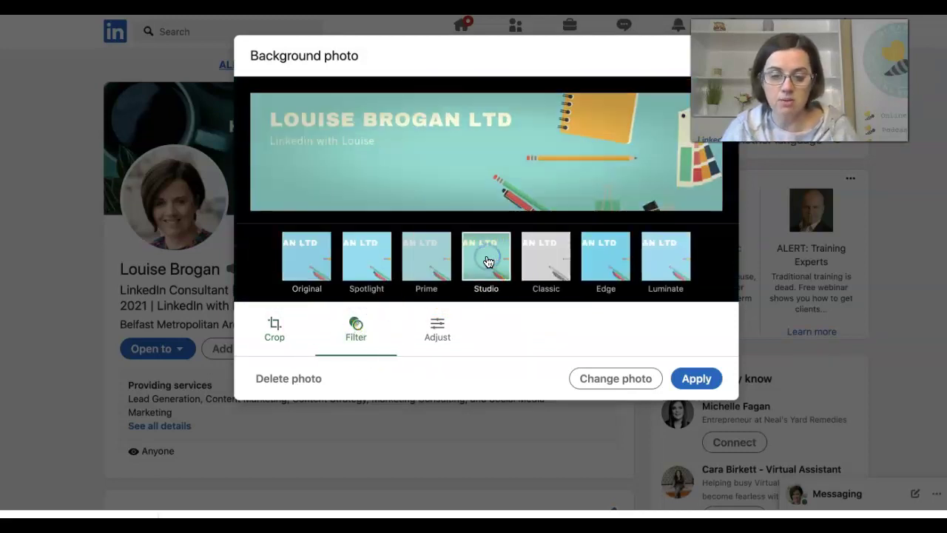
{"action": "left_click", "coordinate": [309, 264]}
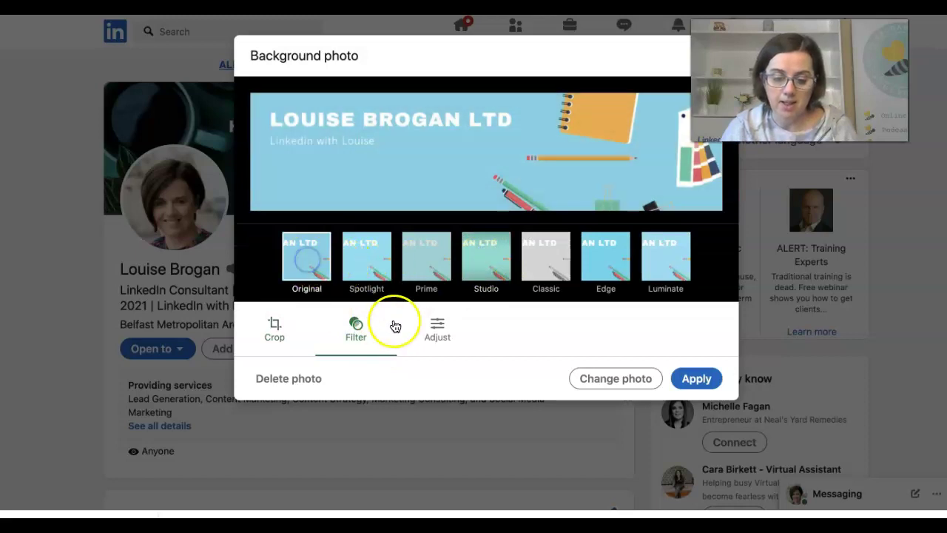
- Try a Vignette adjustment, then close the editor without applying the new banner
{"action": "left_click", "coordinate": [439, 325]}
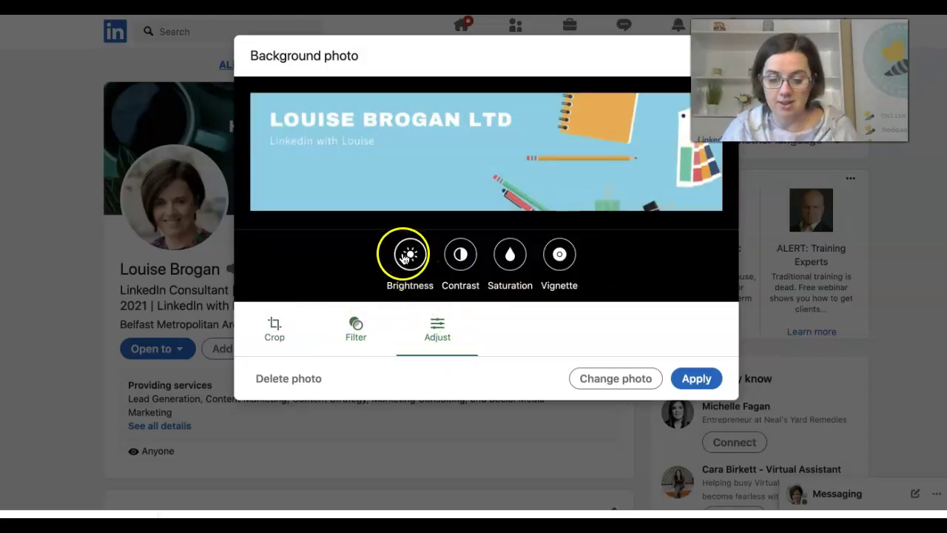
{"action": "left_click", "coordinate": [559, 254]}
{"action": "mouse_move", "coordinate": [502, 284]}
{"action": "left_mouse_down"}
{"action": "mouse_move", "coordinate": [429, 290]}
{"action": "mouse_move", "coordinate": [503, 298]}
{"action": "left_mouse_up"}
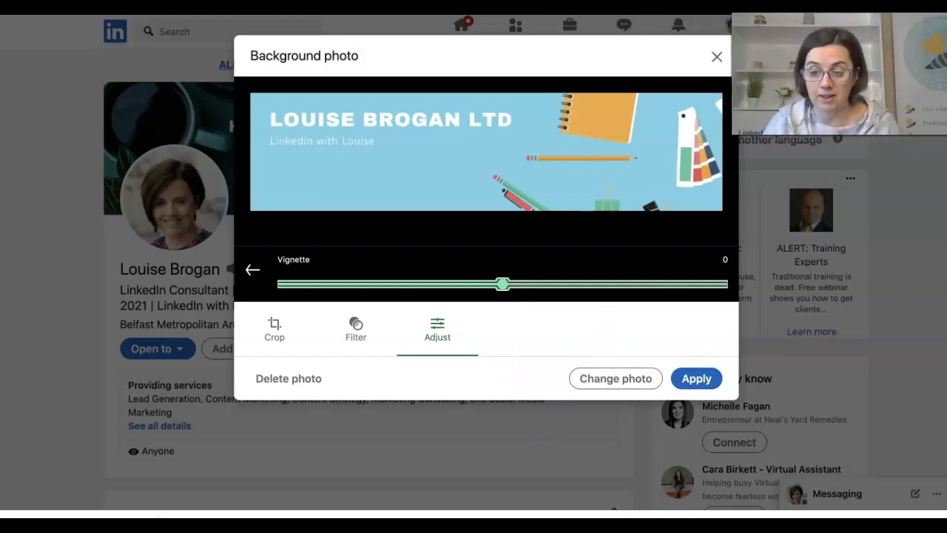
{"action": "left_click", "coordinate": [717, 57]}
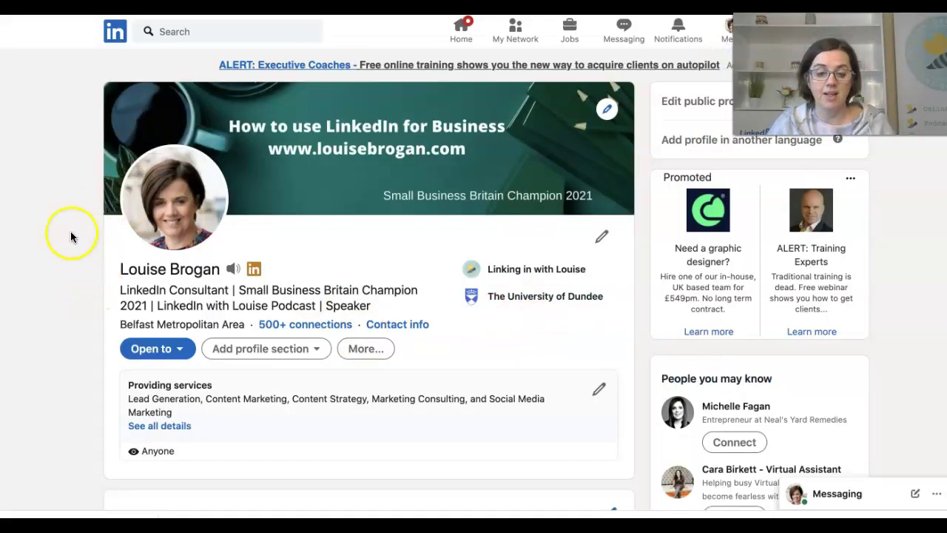